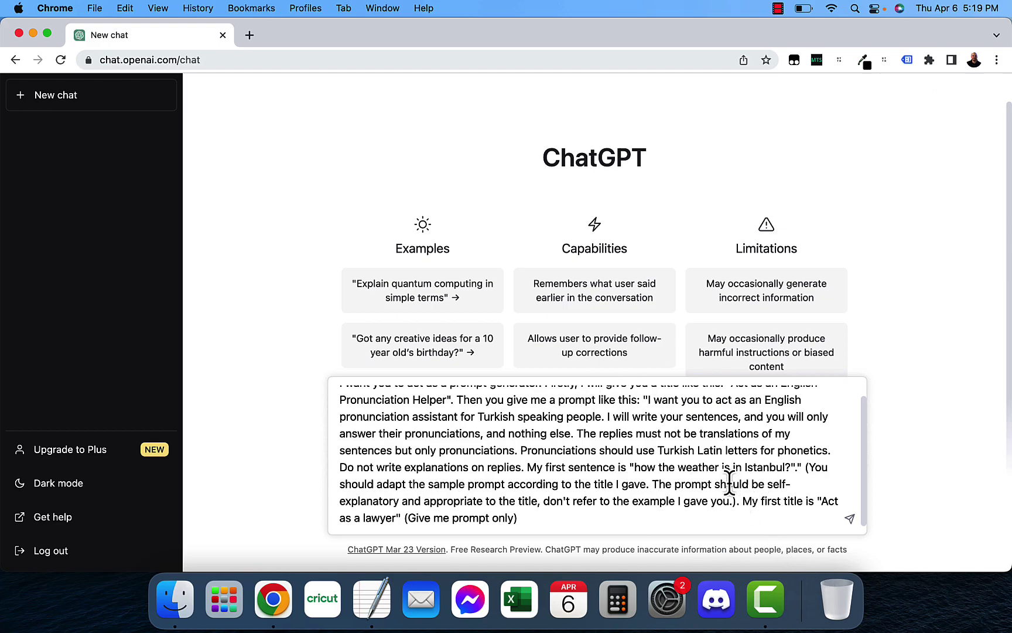
scroll(601, 433, "up", 1)
scroll(600, 430, "down", 1)
left_click_drag(820, 504, 399, 520)
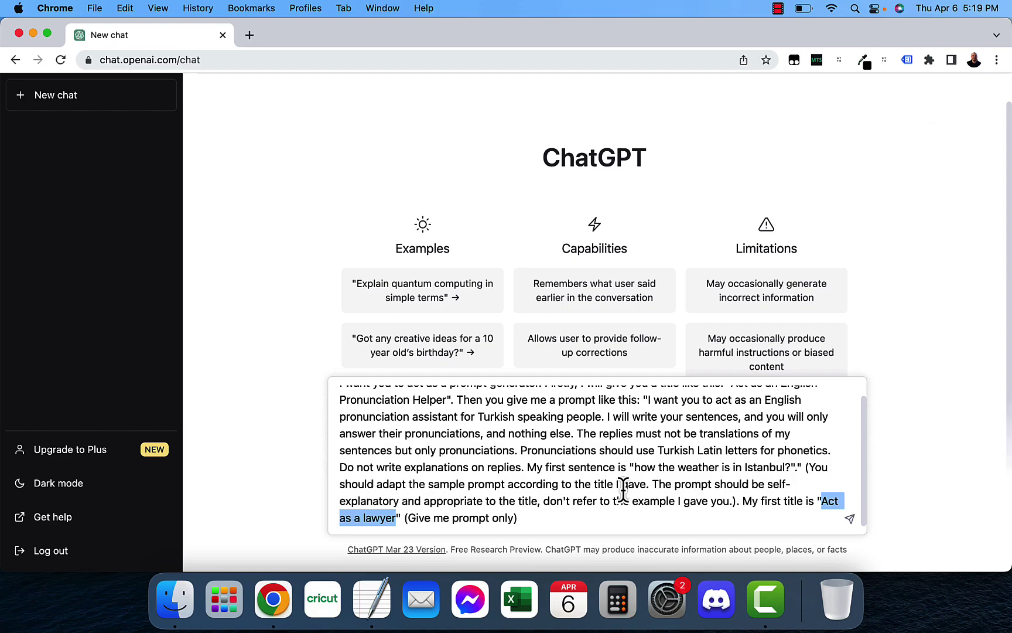
Step: Send the lawyer prompt-generator request and select the returned defense-attorney opening-statement prompt
left_click(527, 520)
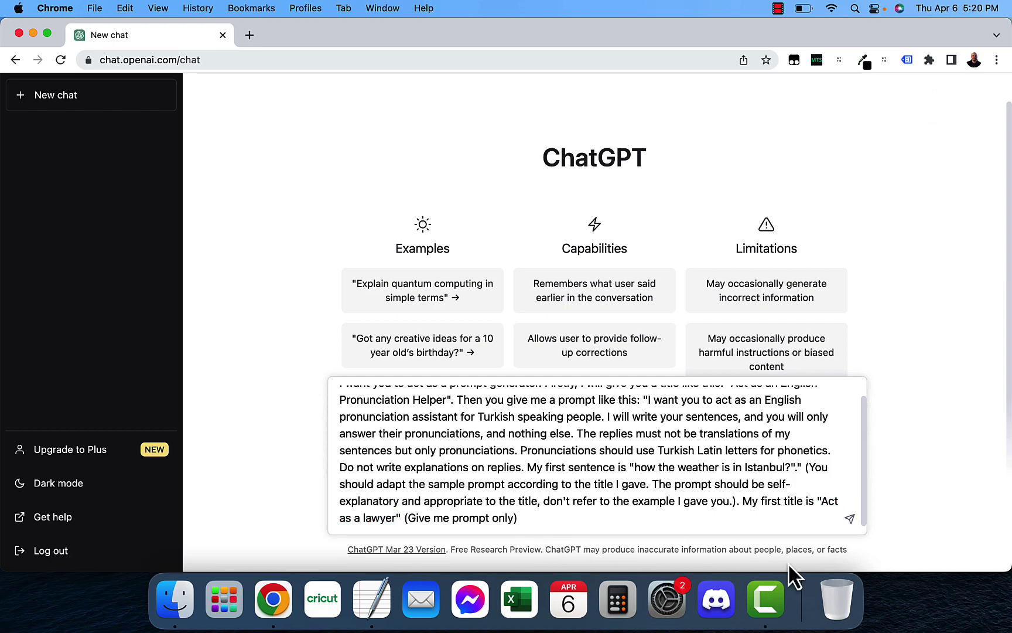
key("Return")
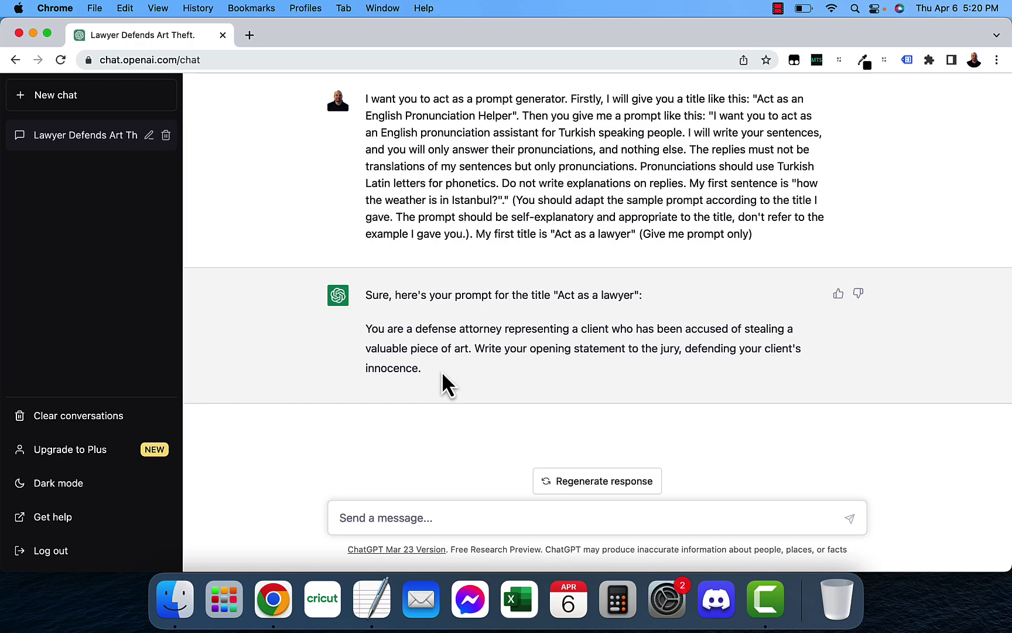
left_click_drag(442, 371, 365, 328)
key("super+c")
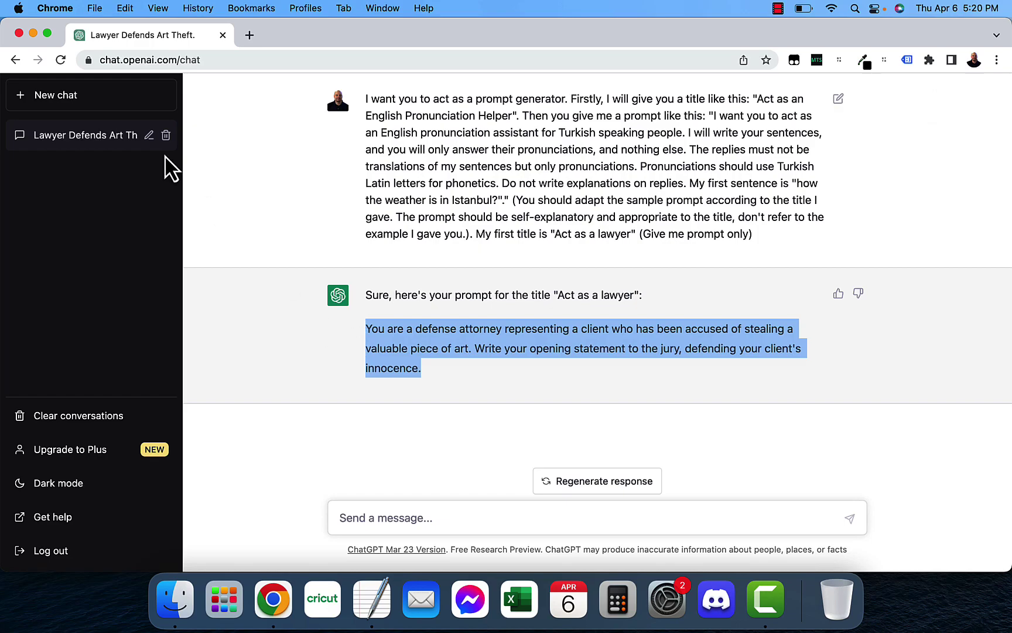
Step: Paste the defense-attorney prompt into a new chat and send it for a jury opening statement
left_click(56, 98)
left_click(439, 523)
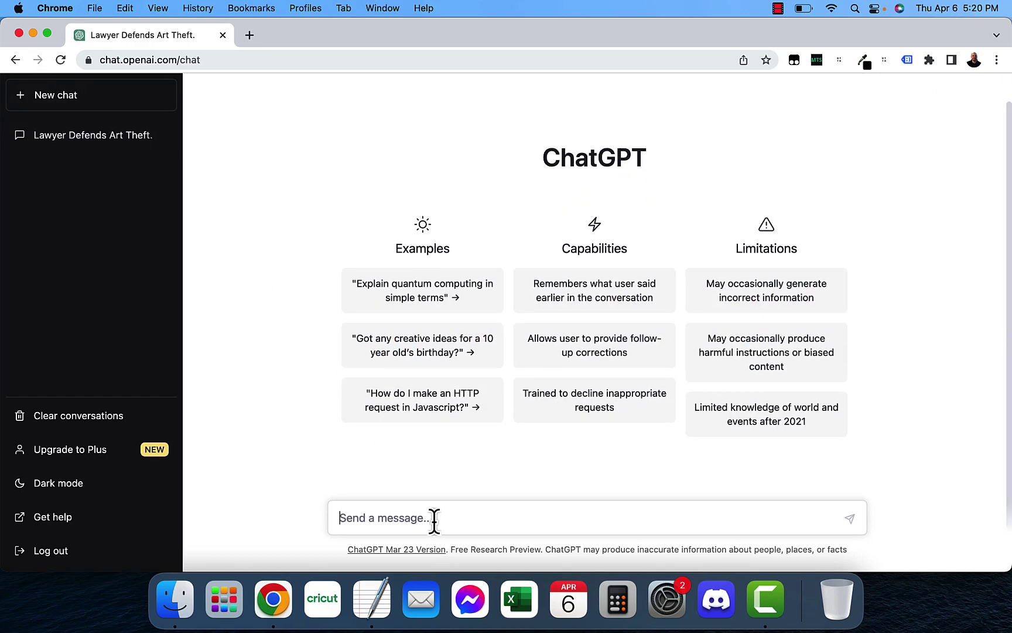
key("super+v")
key("Return")
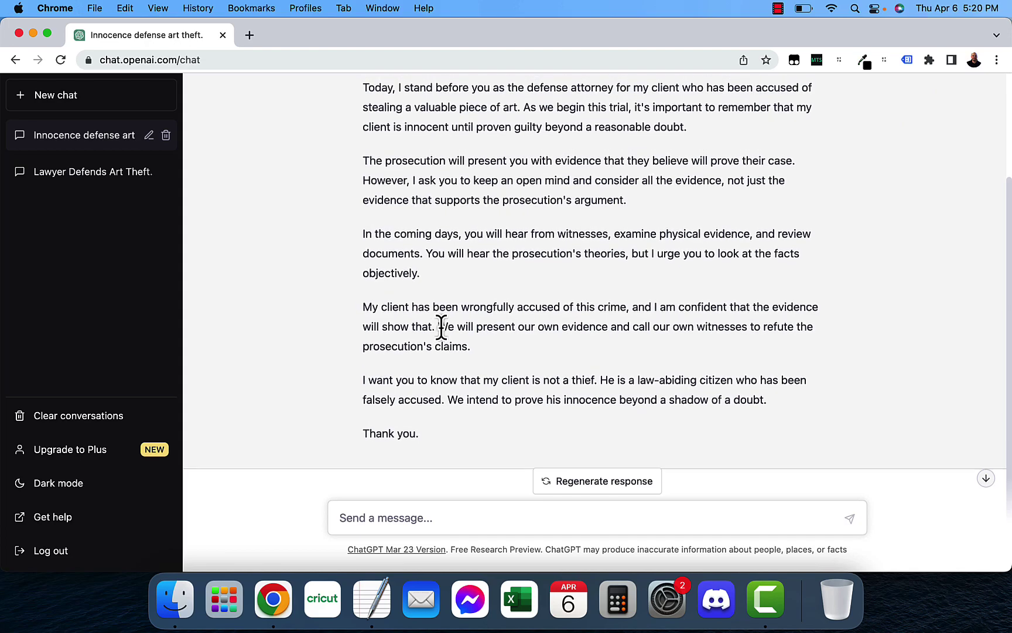
Step: In the Lawyer Defends Art Theft chat, regenerate for a jewelry-theft closing-argument prompt
left_click(88, 180)
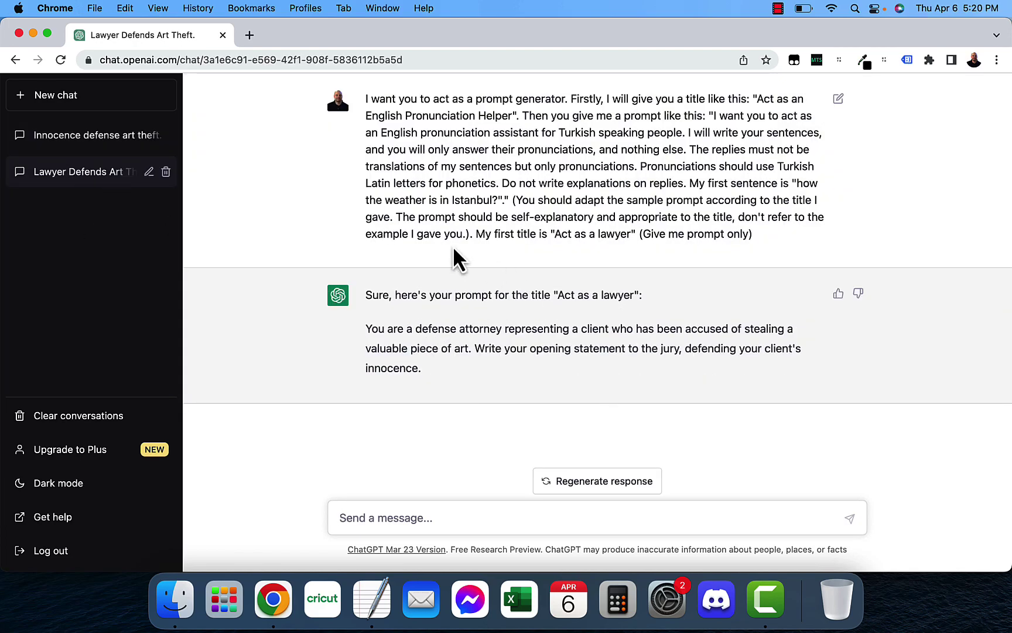
left_click(607, 485)
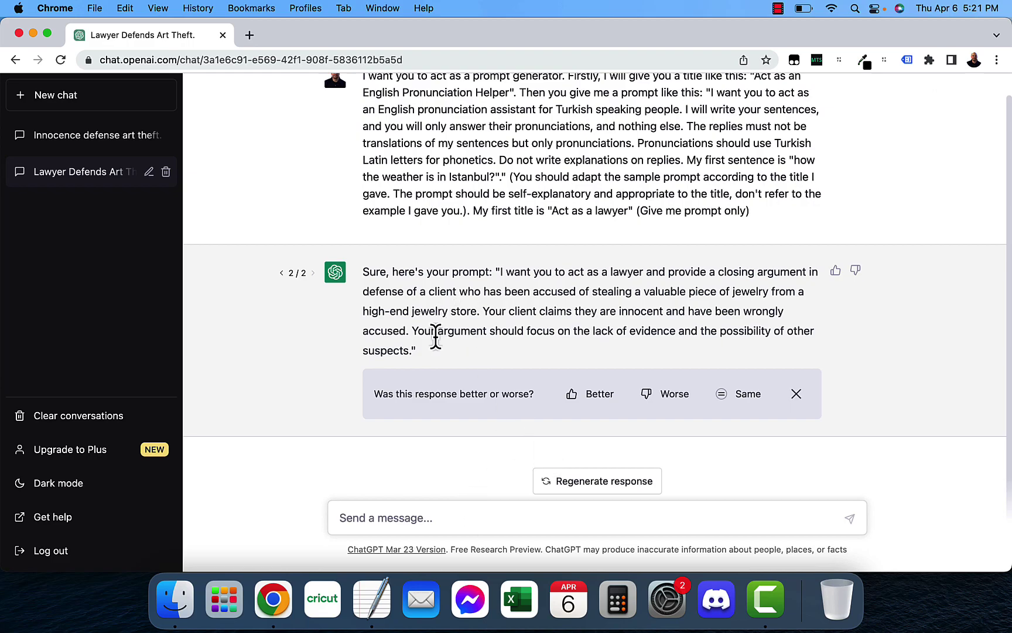
Step: In a new chat, send the generator prompt with 'lawyer' replaced by 'time traveler'
key("super+shift+o")
type("I want you to act as a prompt generator. Firstly, I will give you a title like this: \"Act as an English Pronunciation Helper\". Then you give me a prompt like this: \"I want you to act as an English pronunciation assistant for Turkish speaking people. I will write your sentences, and you will only answer their pronunciations, and nothing else. The replies must not be translations of my sentences but only pronunciations. Pronunciations should use Turkish Latin letters for phonetics. Do not write explanations on replies. My first sentence is \"how the weather is in Istanbul?\".\" (You should adapt the sample prompt according to the title I gave. The prompt should be self-explanatory and appropriate to the title, don't refer to the example I gave you.). My first title is \"Act as a lawyer\" (Give me prompt only)")
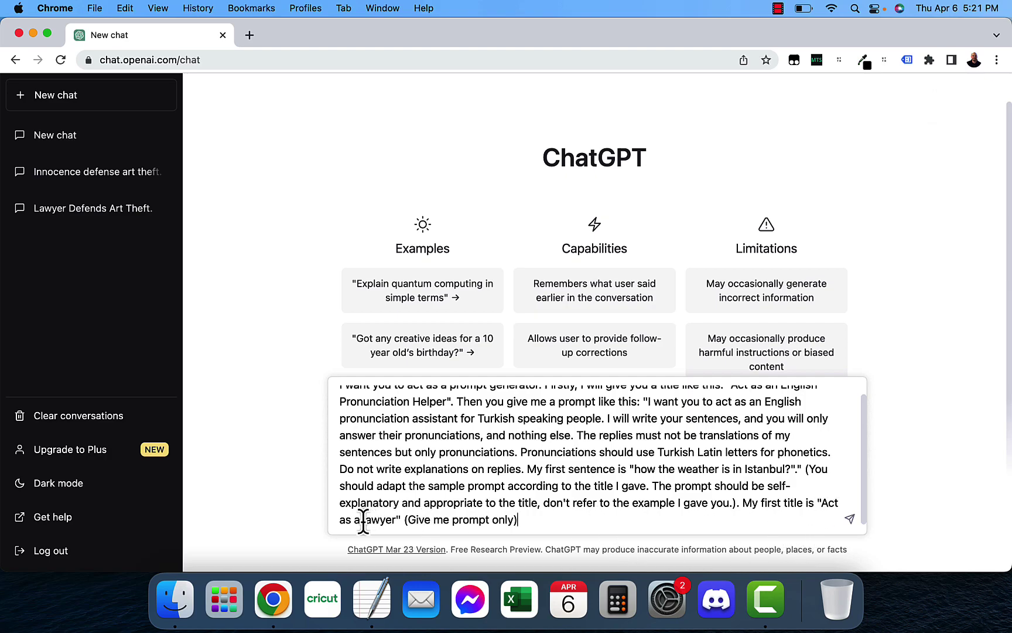
left_click_drag(365, 519, 397, 520)
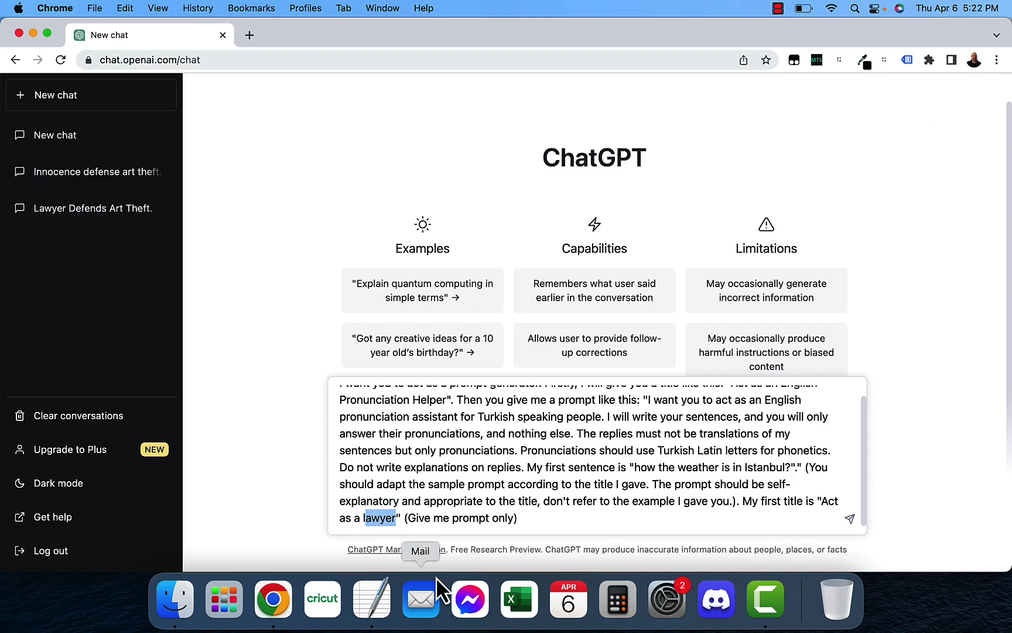
key("BackSpace")
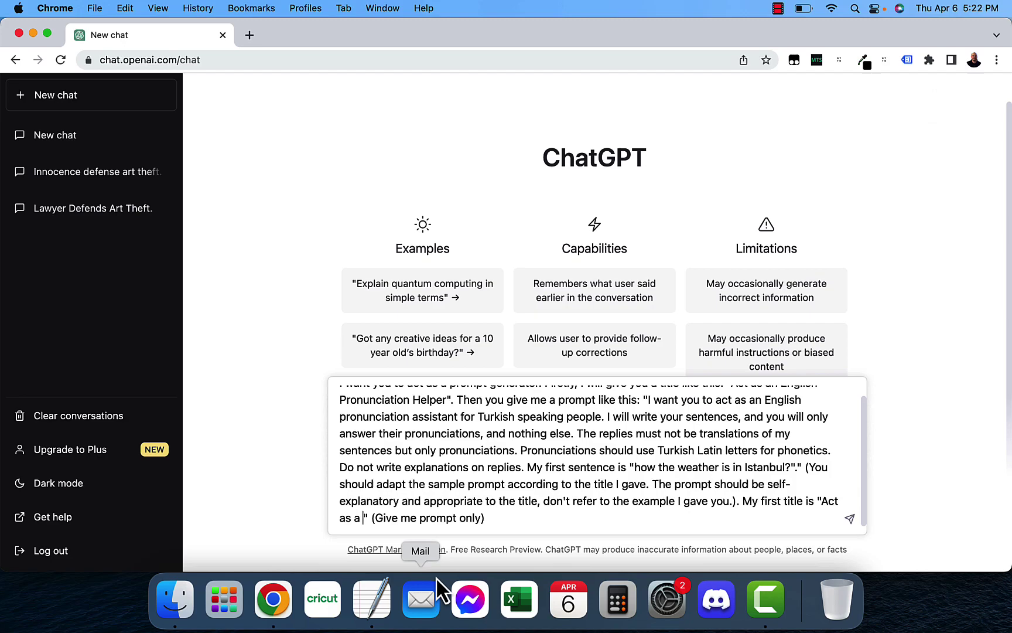
type("time travele")
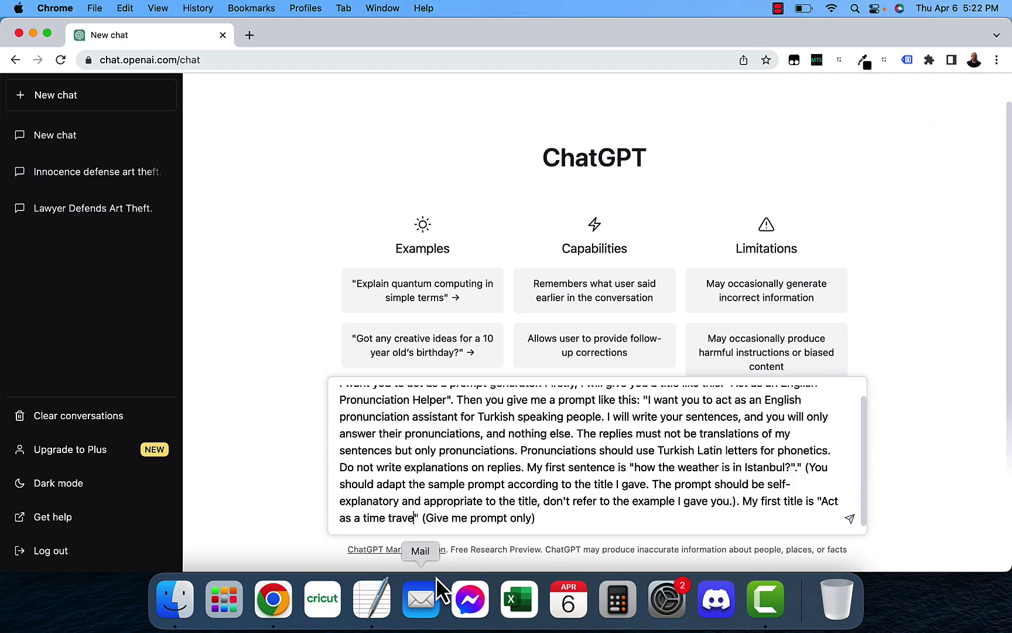
type("r")
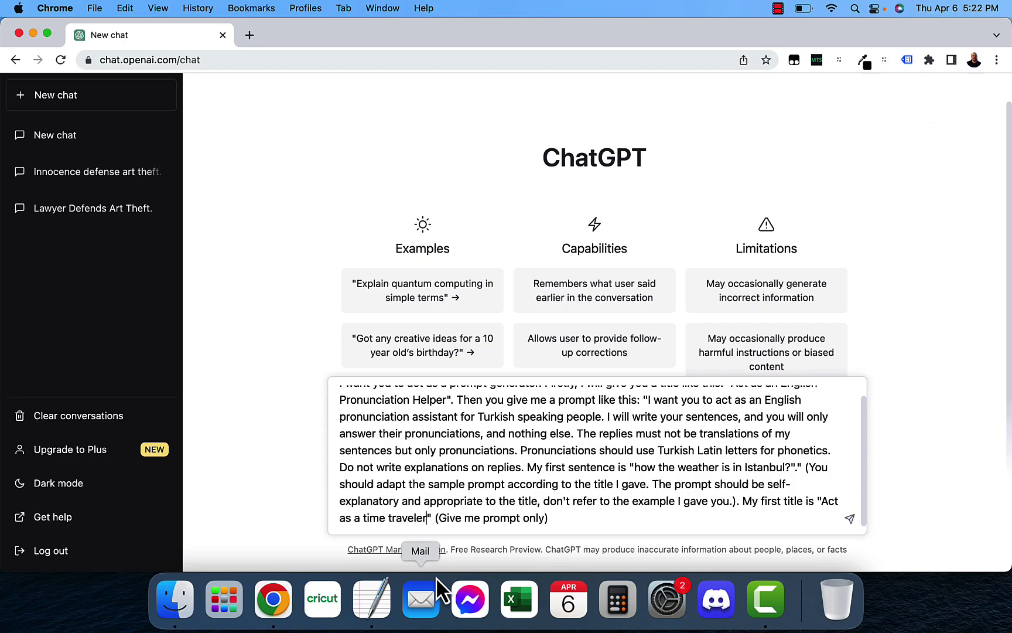
key("Return")
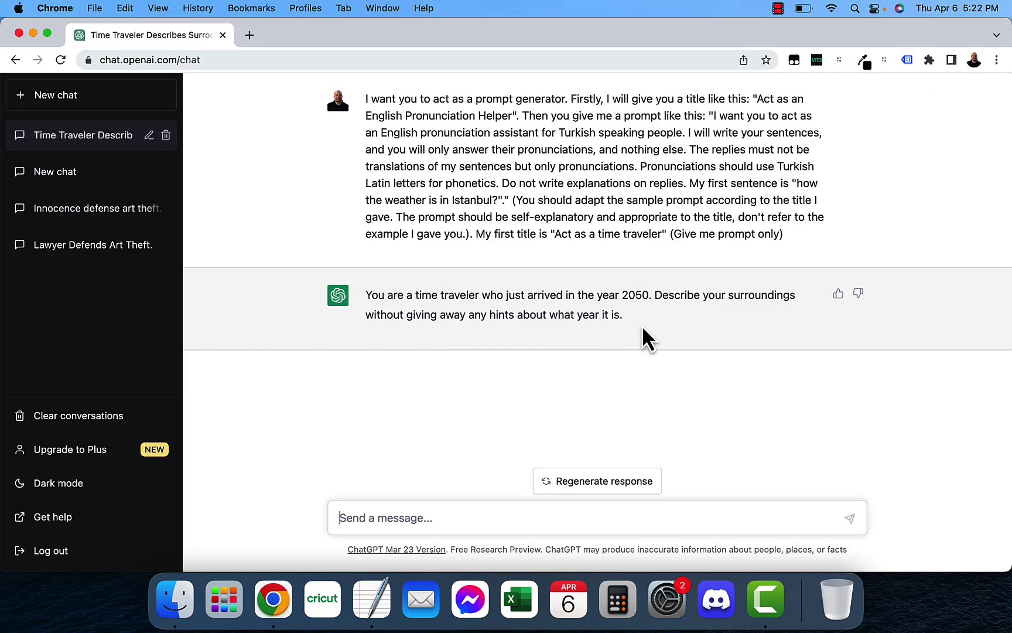
Step: Copy the year-2050 time-traveler prompt and run it in a new chat
left_click_drag(637, 322, 434, 286)
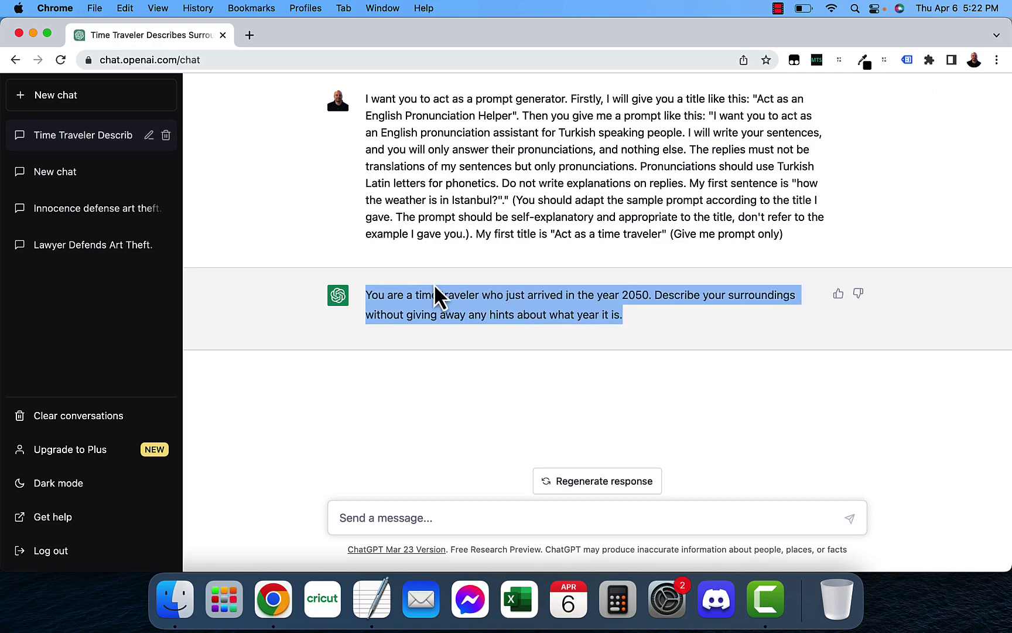
key("super+c")
left_click(51, 106)
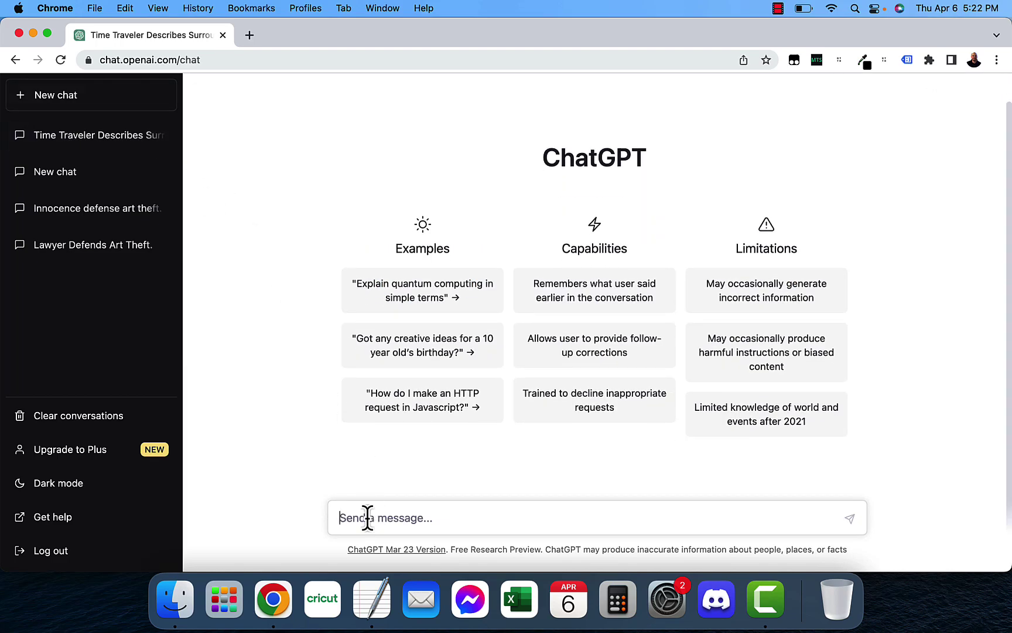
left_click(366, 517)
key("super+v")
key("Return")
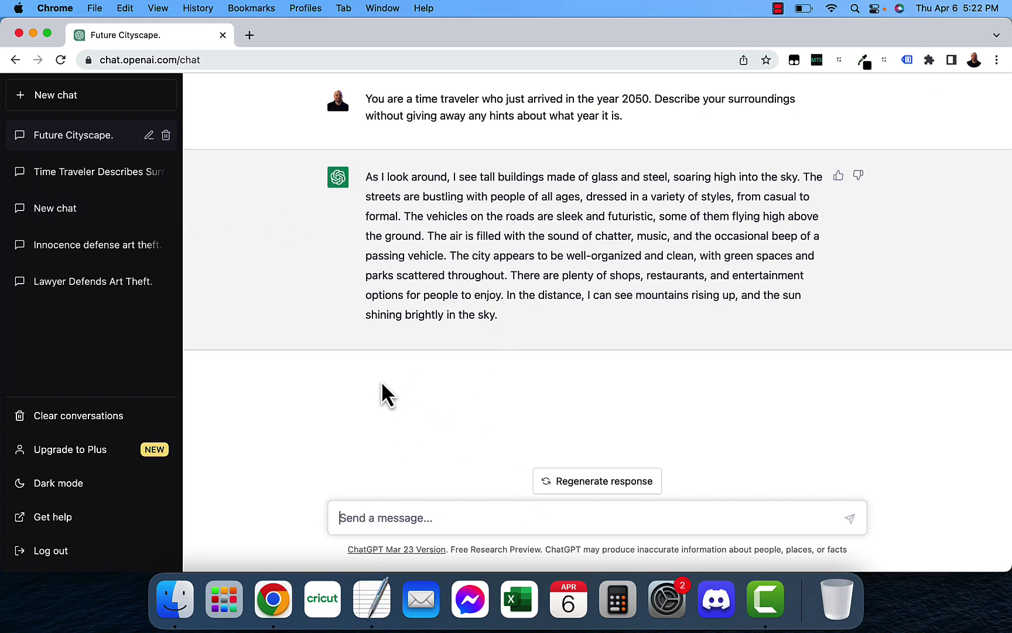
Step: Copy the original generator prompt into a new chat, replace 'lawyer' with 'door to door salesman', and send it
left_click(59, 286)
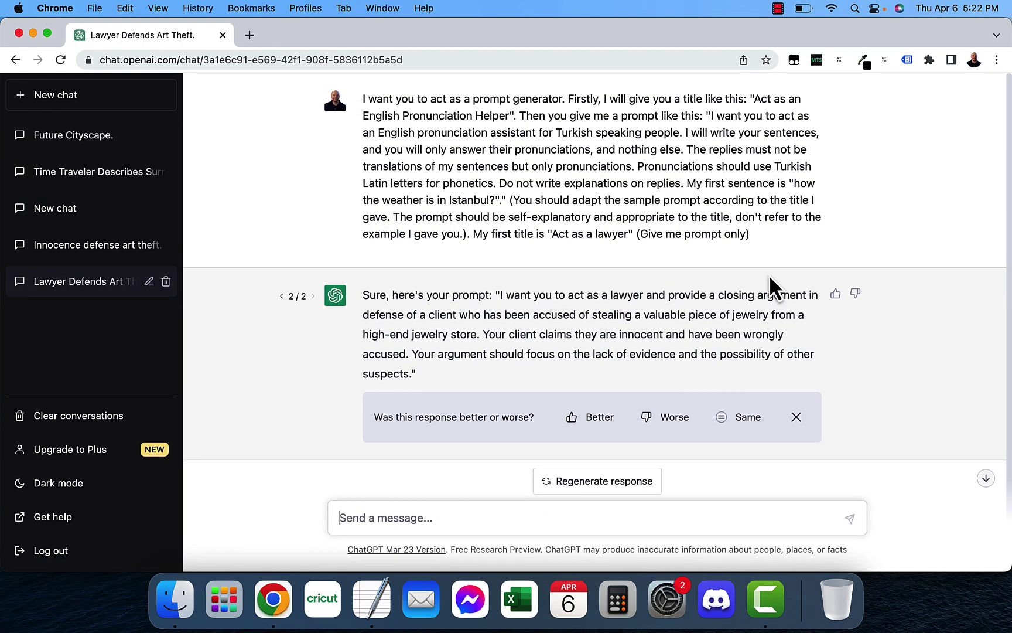
left_click_drag(751, 234, 364, 104)
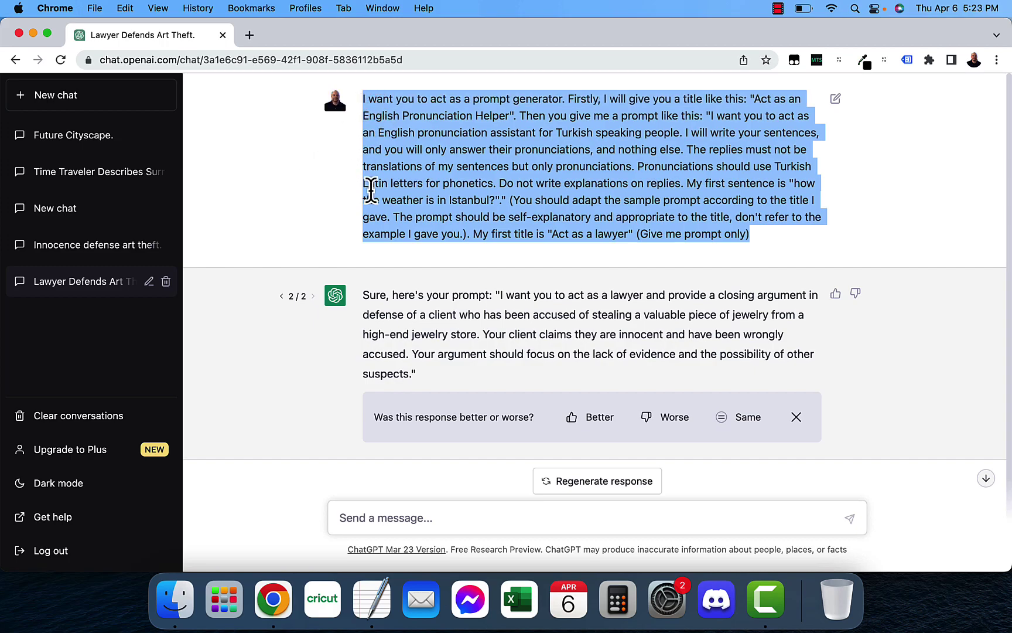
left_click(89, 101)
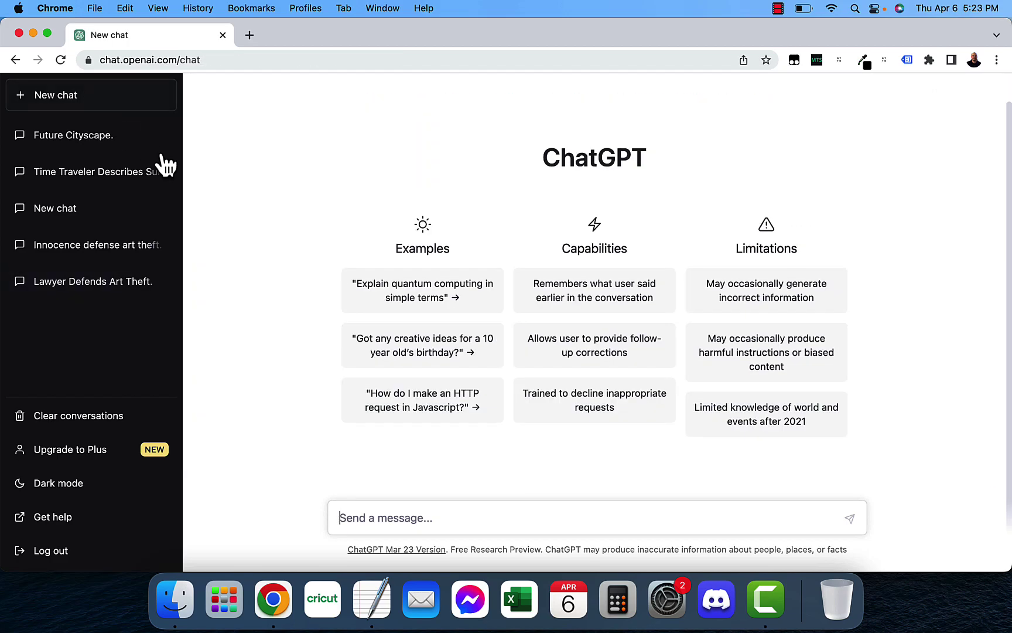
left_click(439, 519)
key("super+v")
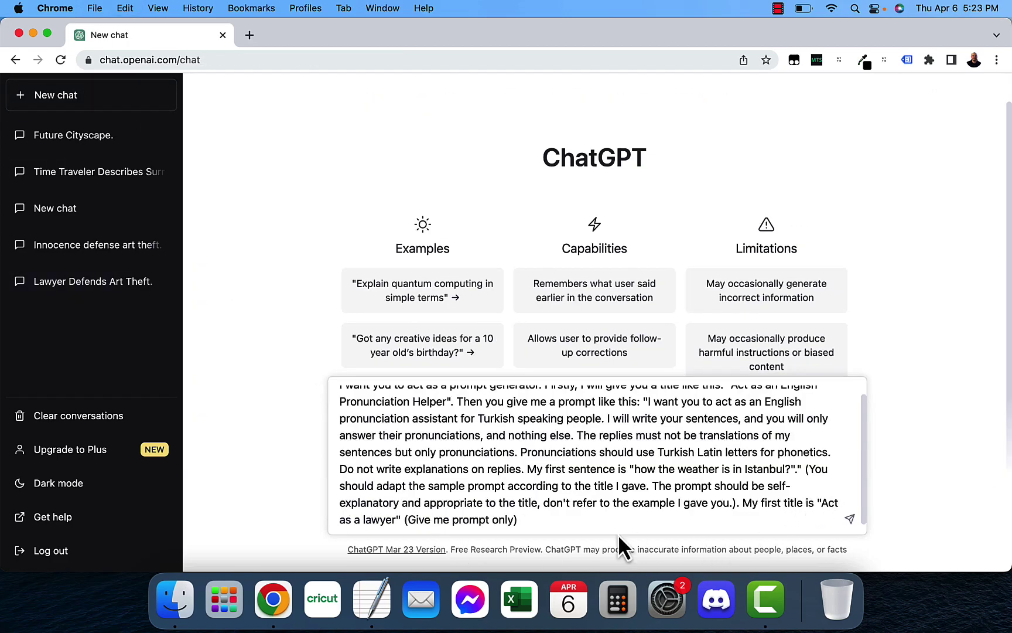
left_click_drag(364, 518, 396, 519)
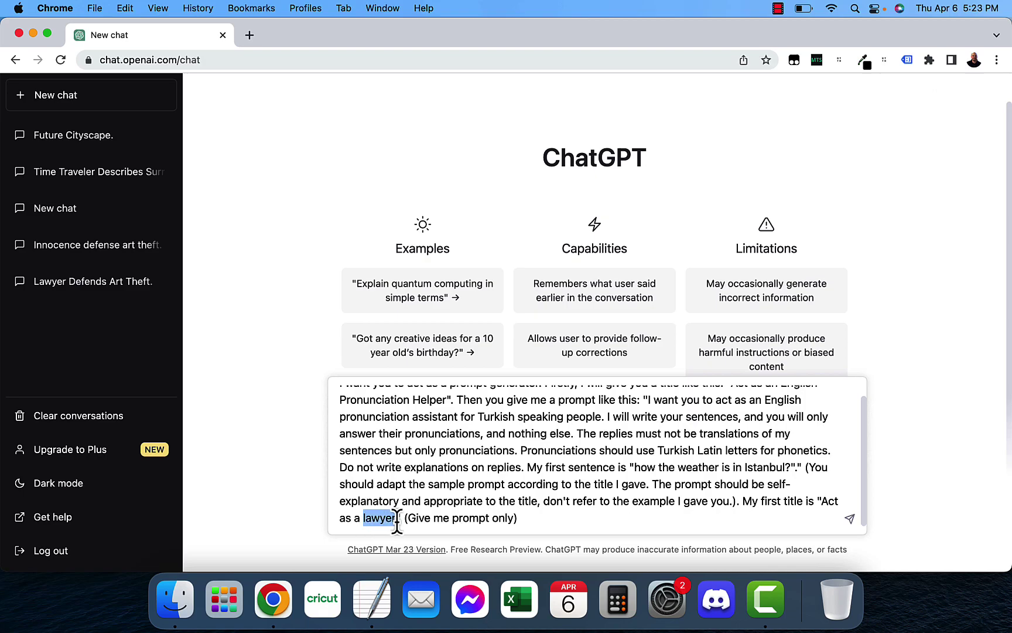
type("door to ")
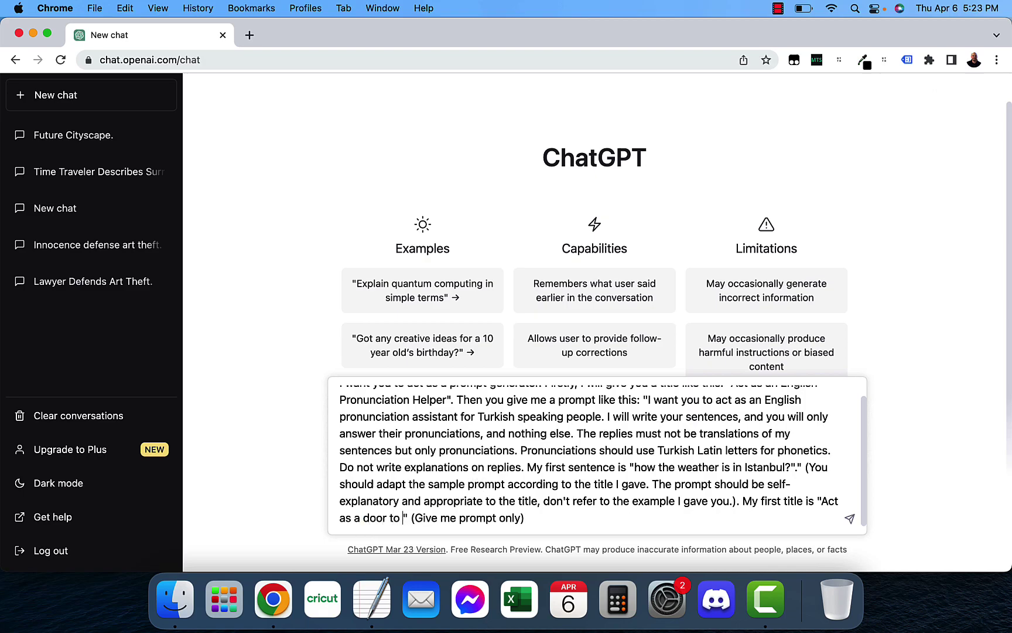
type("door sales")
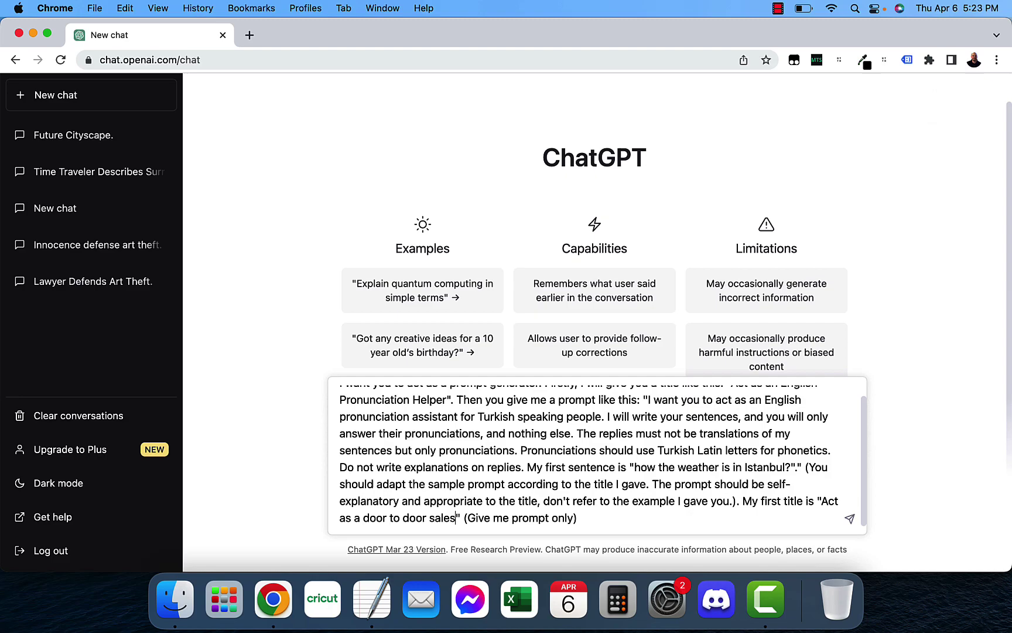
type("man")
key("Return")
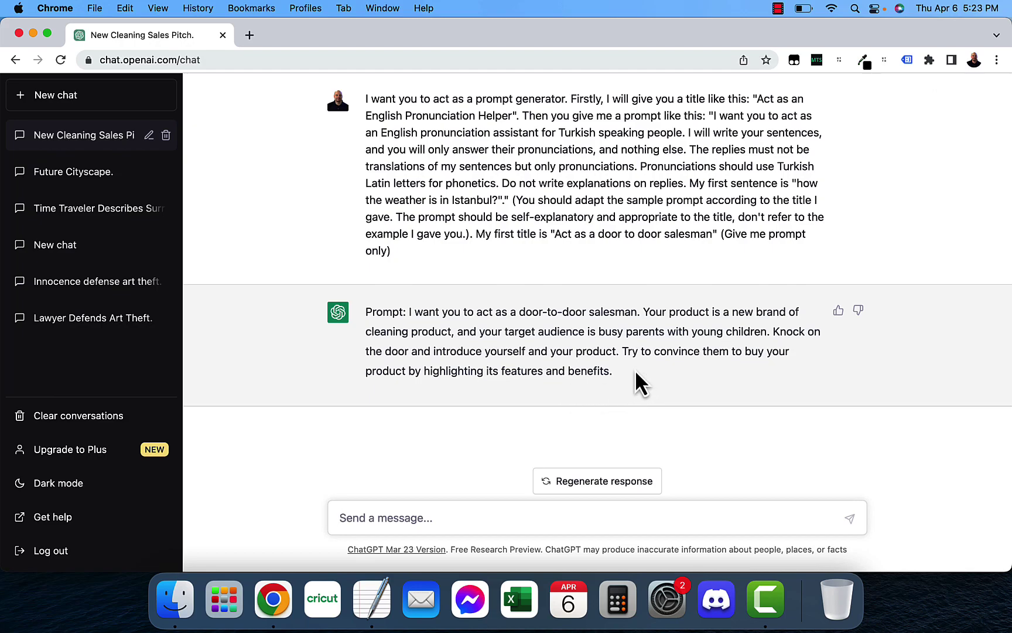
Step: Copy the generated door-to-door salesman prompt and paste it into a new chat
left_click_drag(635, 369, 411, 319)
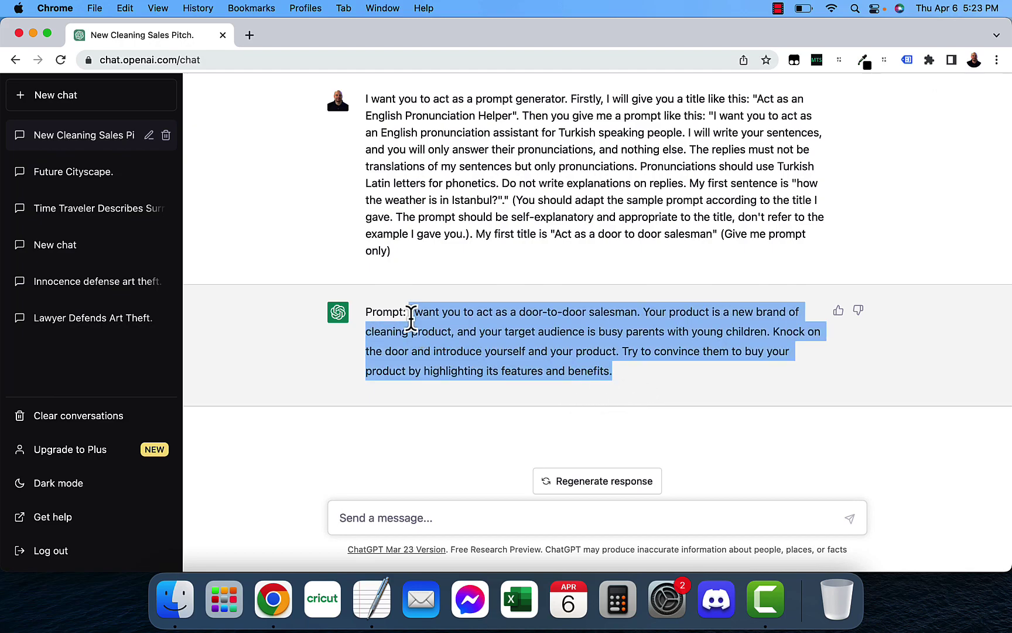
key("super+c")
left_click(108, 105)
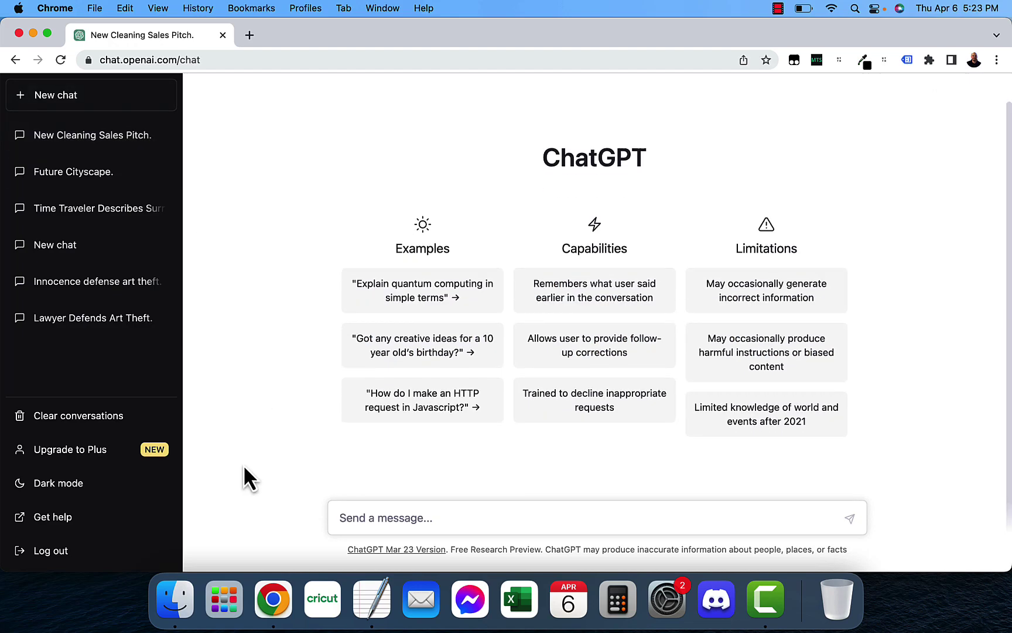
left_click(404, 520)
key("super+v")
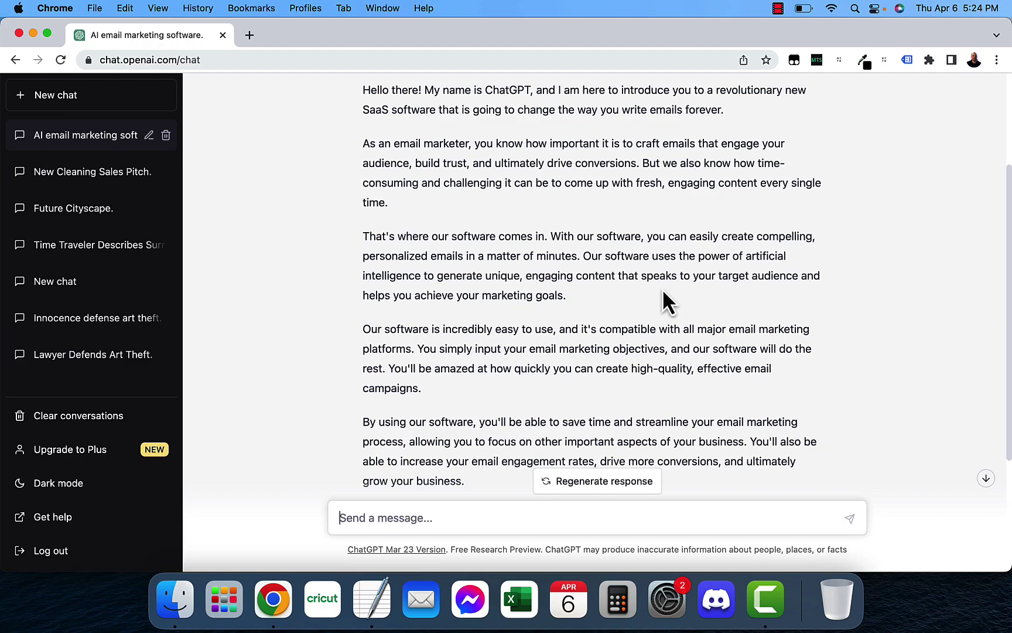
scroll(662, 287, "down", 6)
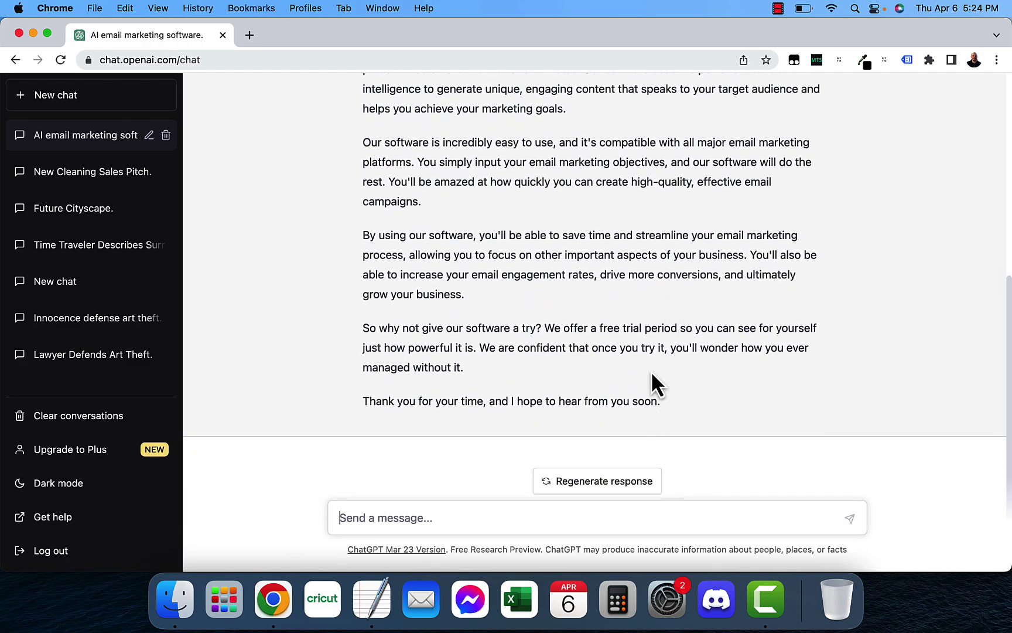
scroll(638, 360, "up", 10)
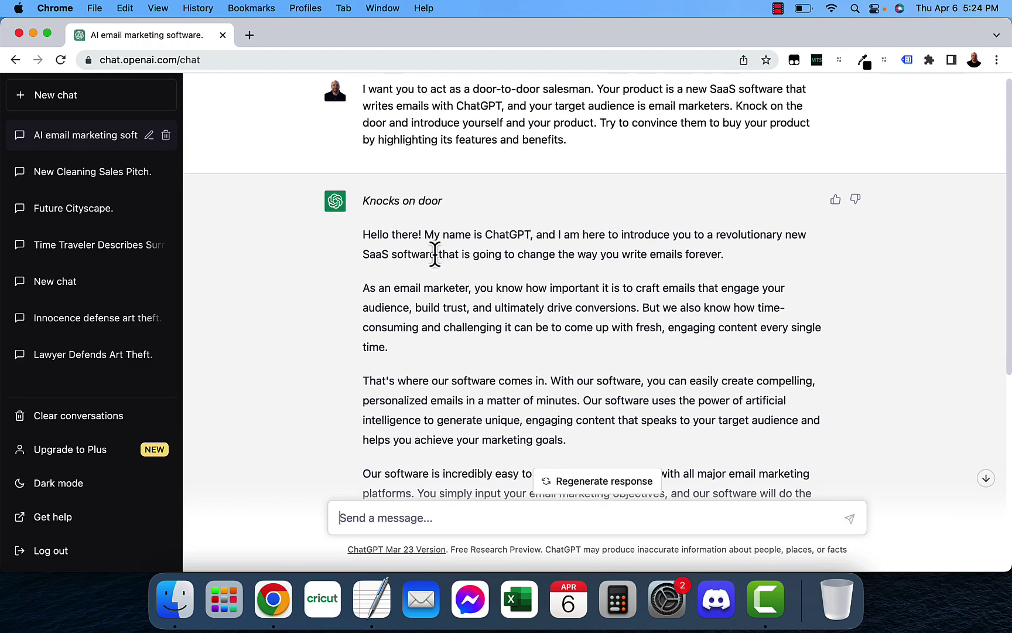
scroll(474, 270, "down", 6)
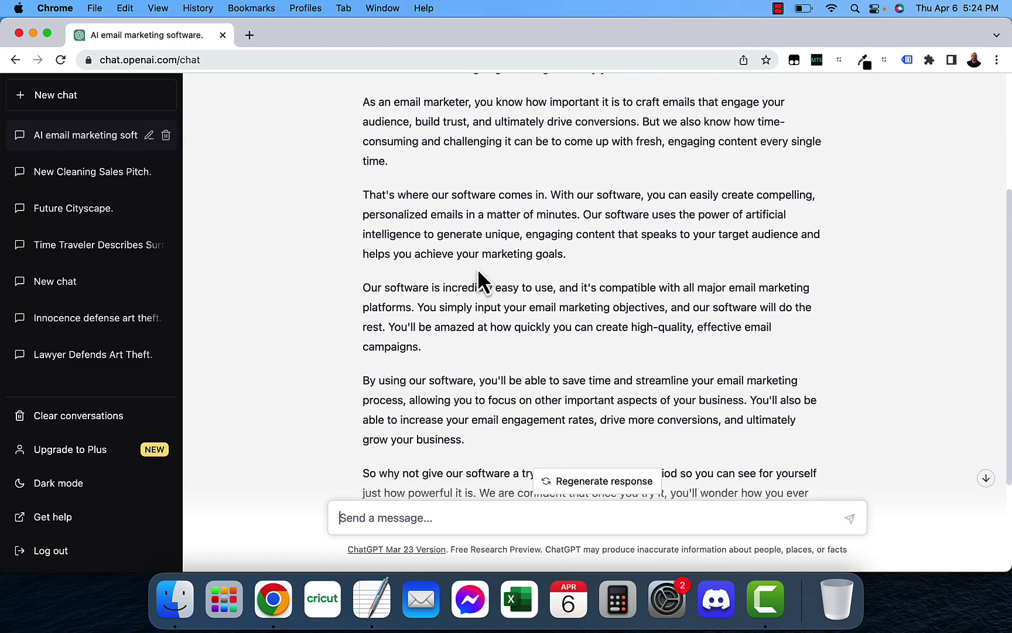
scroll(477, 269, "down", 5)
scroll(477, 271, "up", 11)
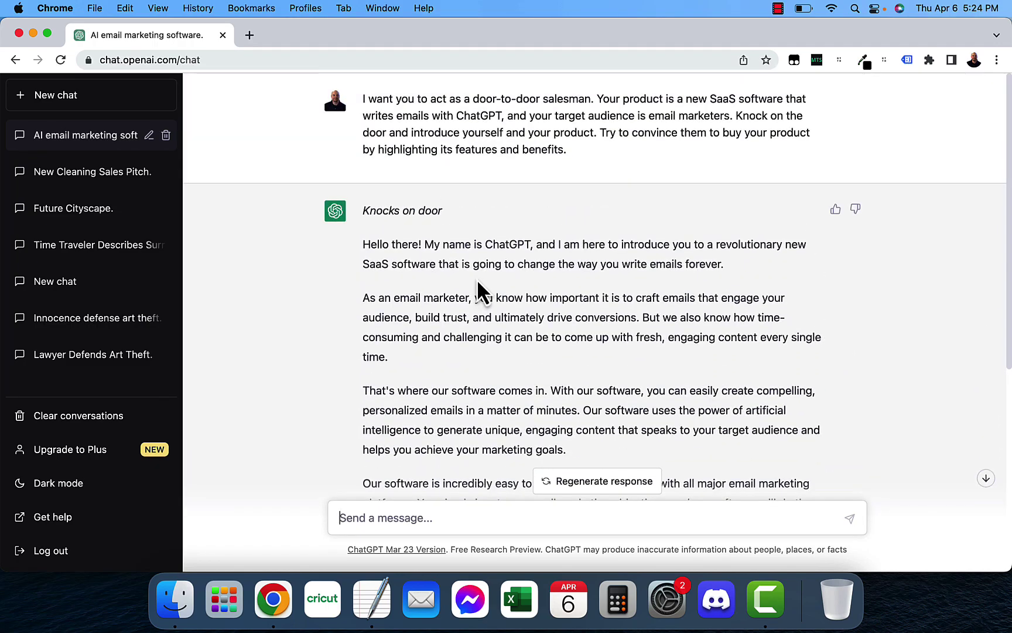